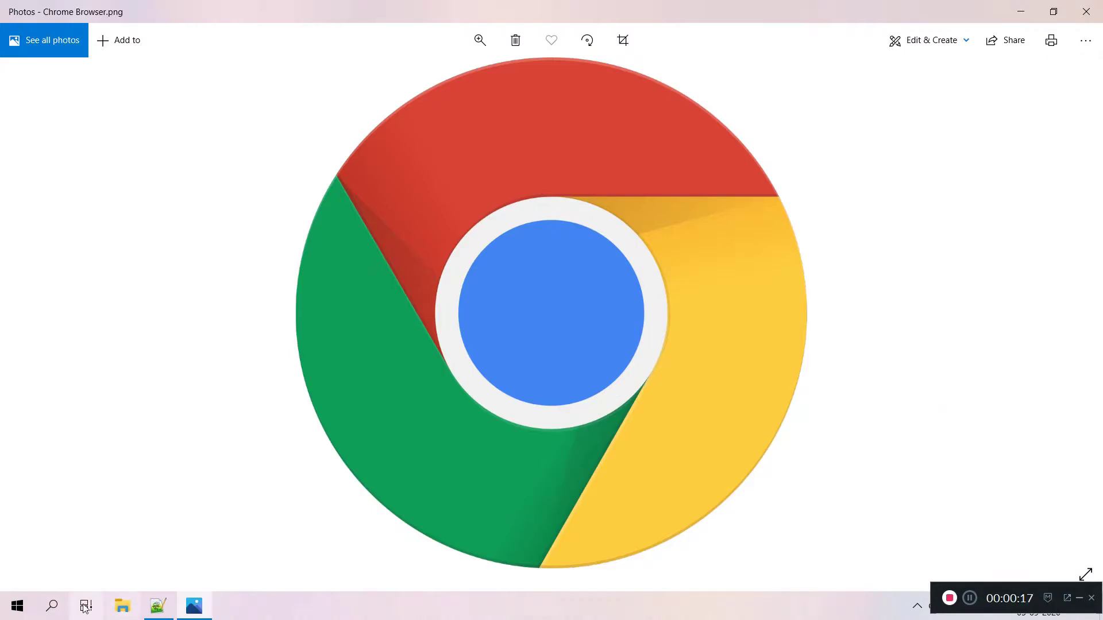
Step: Search Windows for 'bro' and launch Microsoft Edge from the browser results
{"action": "left_click", "coordinate": [48, 613]}
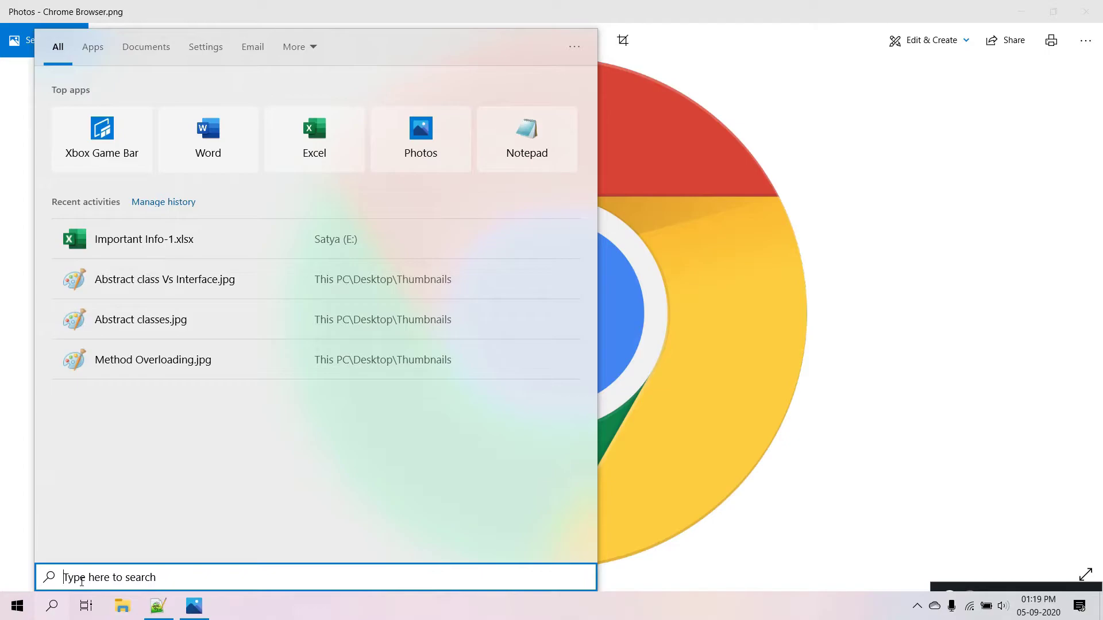
{"action": "type", "text": "bro"}
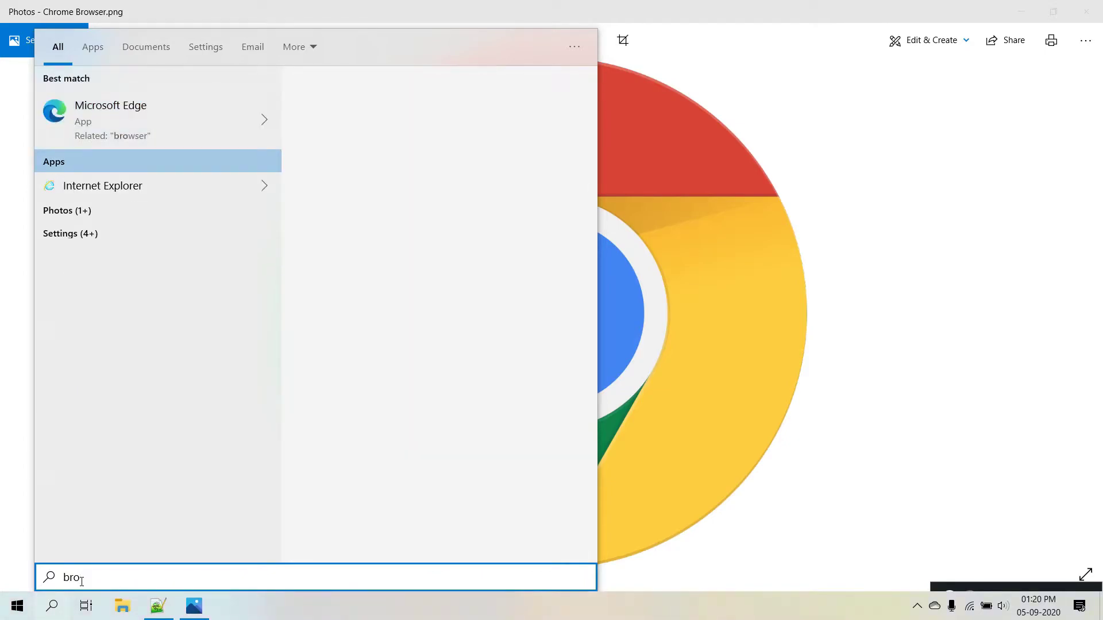
{"action": "key", "text": "Down"}
{"action": "key", "text": "Up"}
{"action": "key", "text": "Up"}
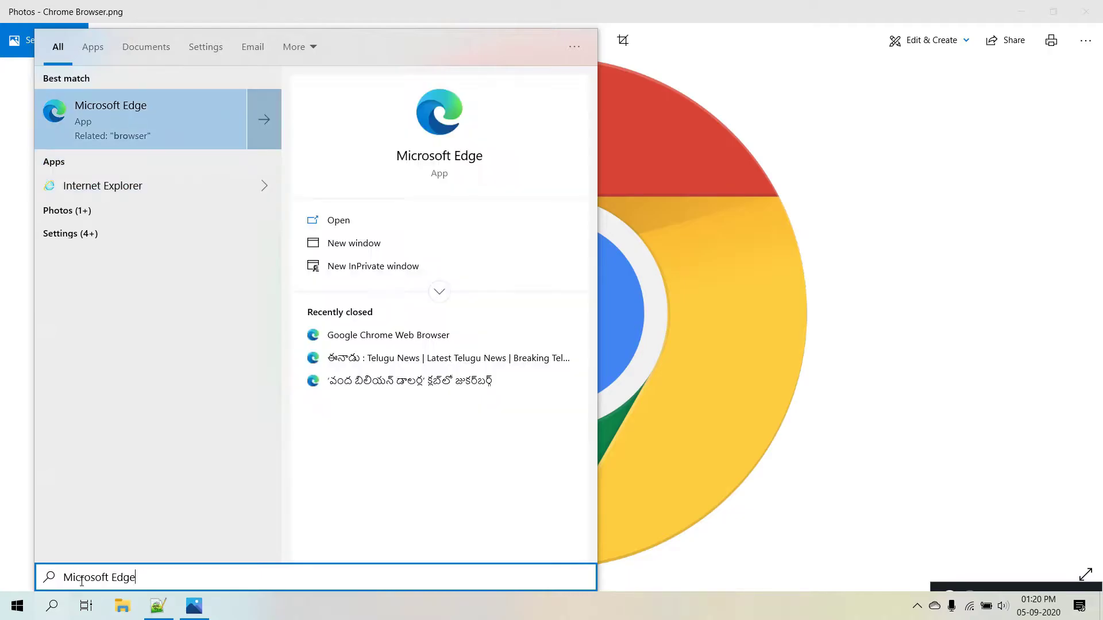
{"action": "key", "text": "Down"}
{"action": "key", "text": "Down"}
{"action": "key", "text": "Up"}
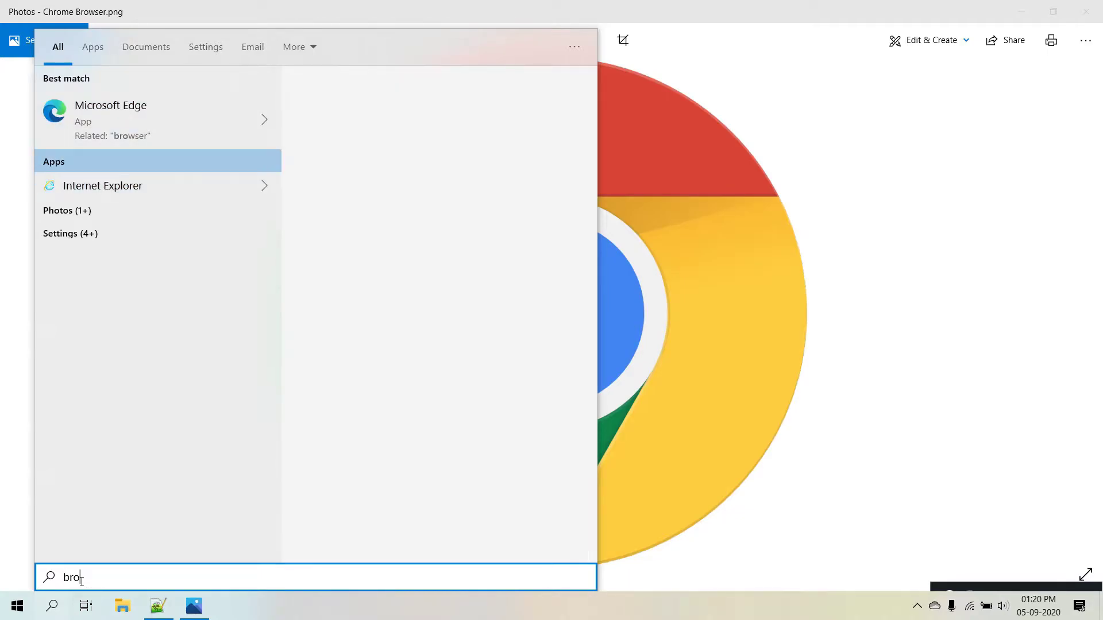
{"action": "key", "text": "Up"}
{"action": "key", "text": "Down"}
{"action": "key", "text": "Down"}
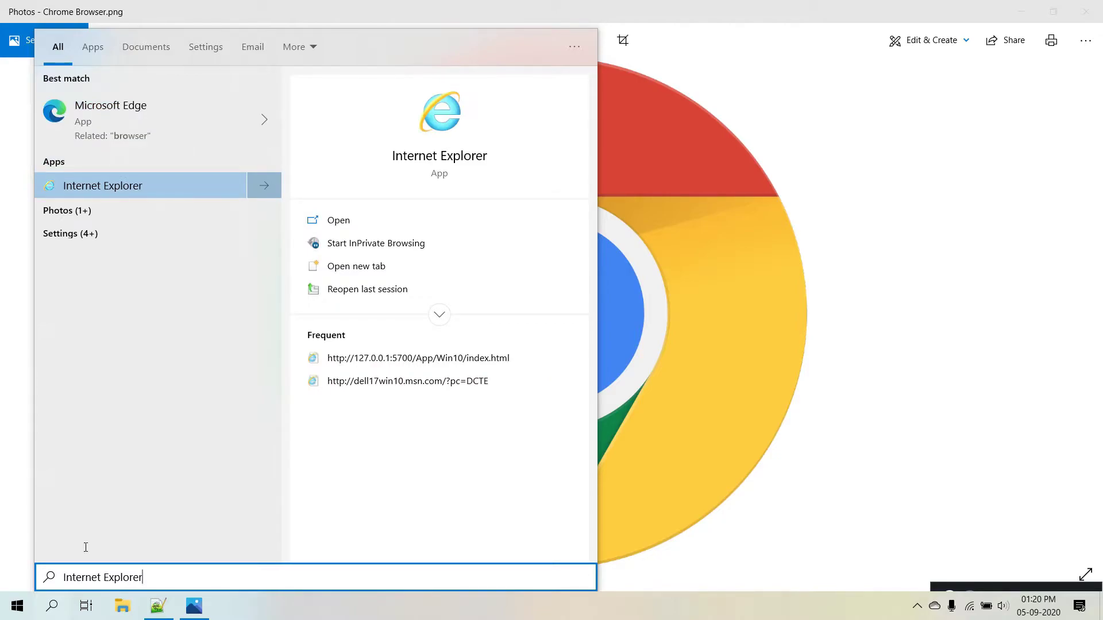
{"action": "left_click", "coordinate": [166, 125]}
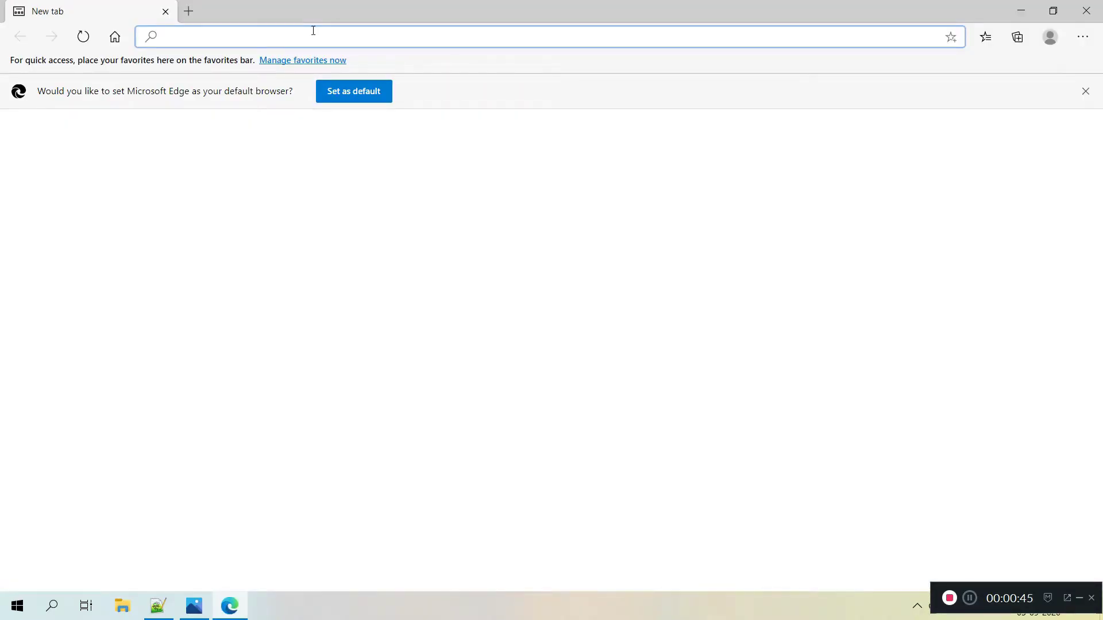
Step: Search Bing from Edge's address bar for 'google chrome install' and scroll the results
{"action": "type", "text": "goog"}
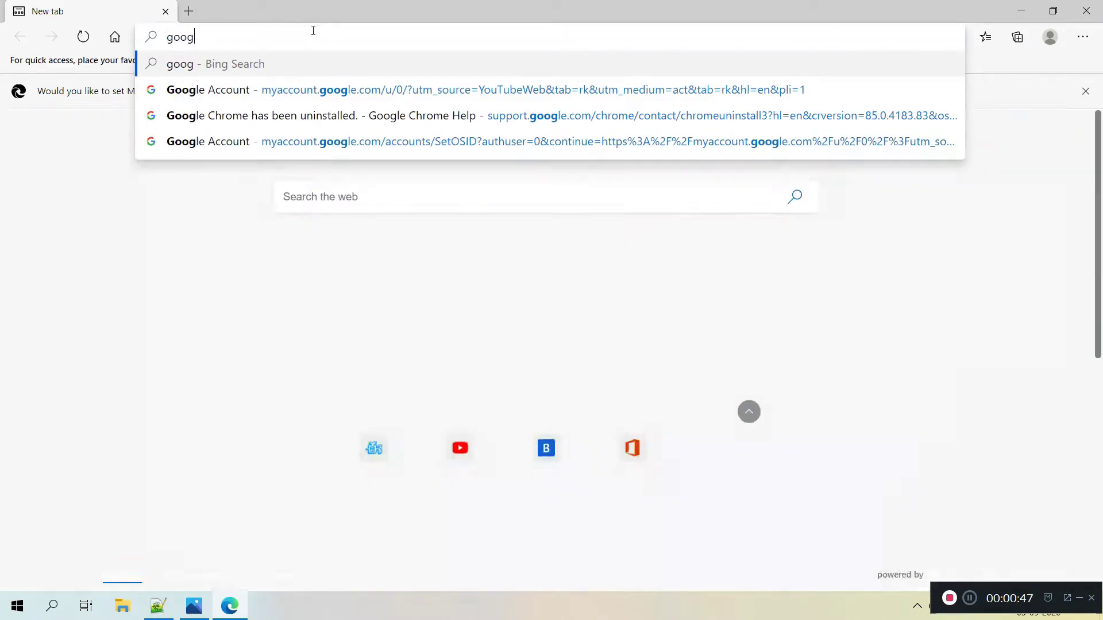
{"action": "type", "text": "le crhome i"}
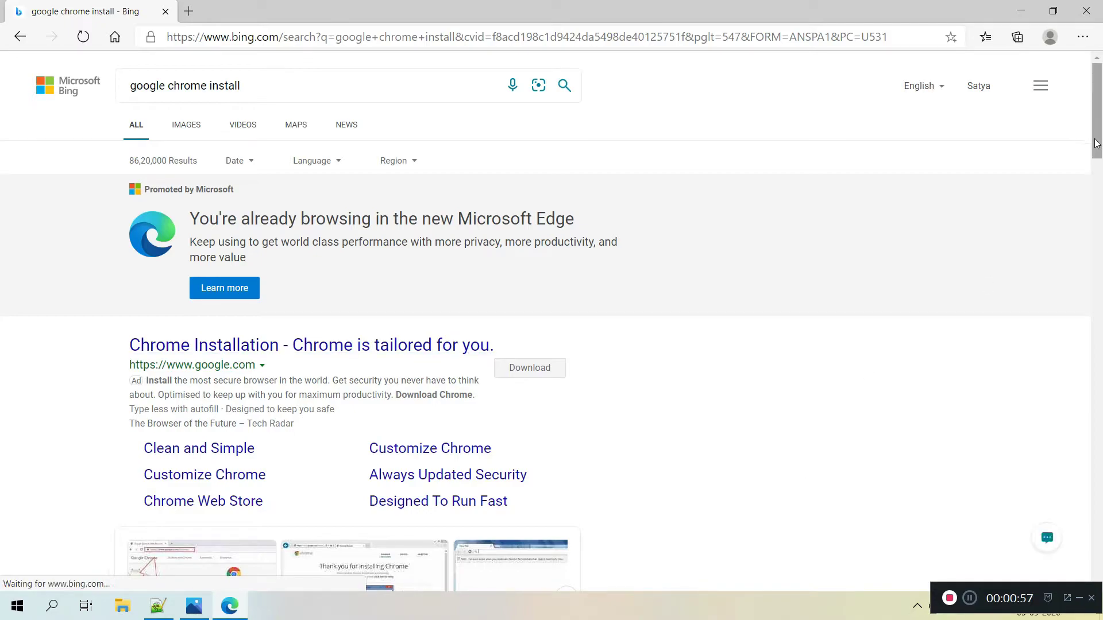
{"action": "left_click_drag", "start_coordinate": [1098, 144], "coordinate": [1078, 155]}
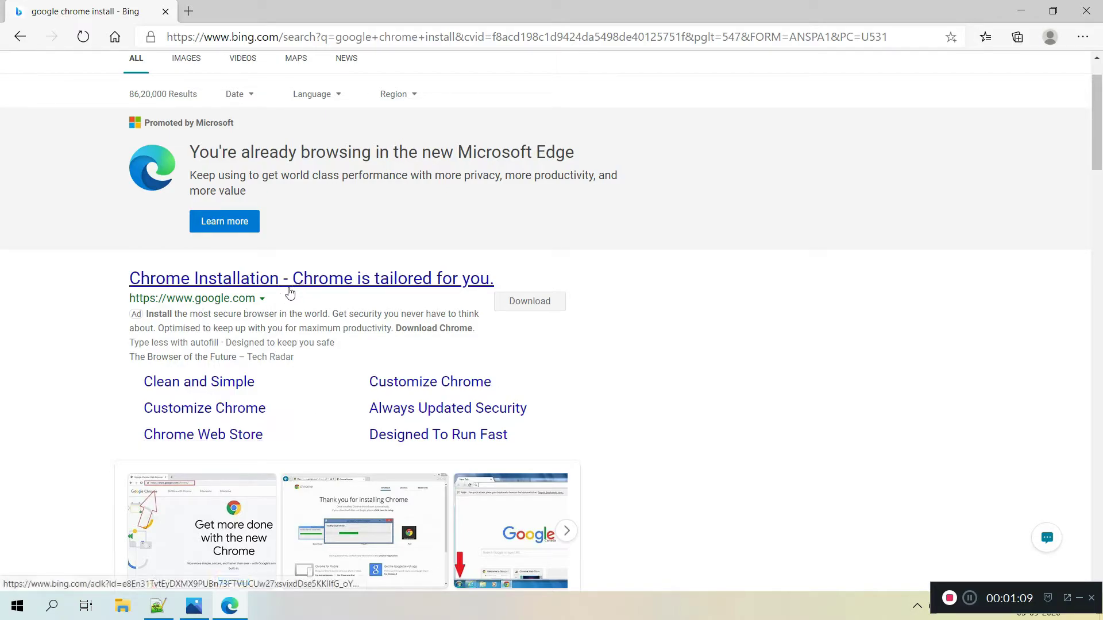
Step: Follow the Chrome Installation ad to google.com/chrome and scroll through the download page
{"action": "left_click", "coordinate": [272, 281]}
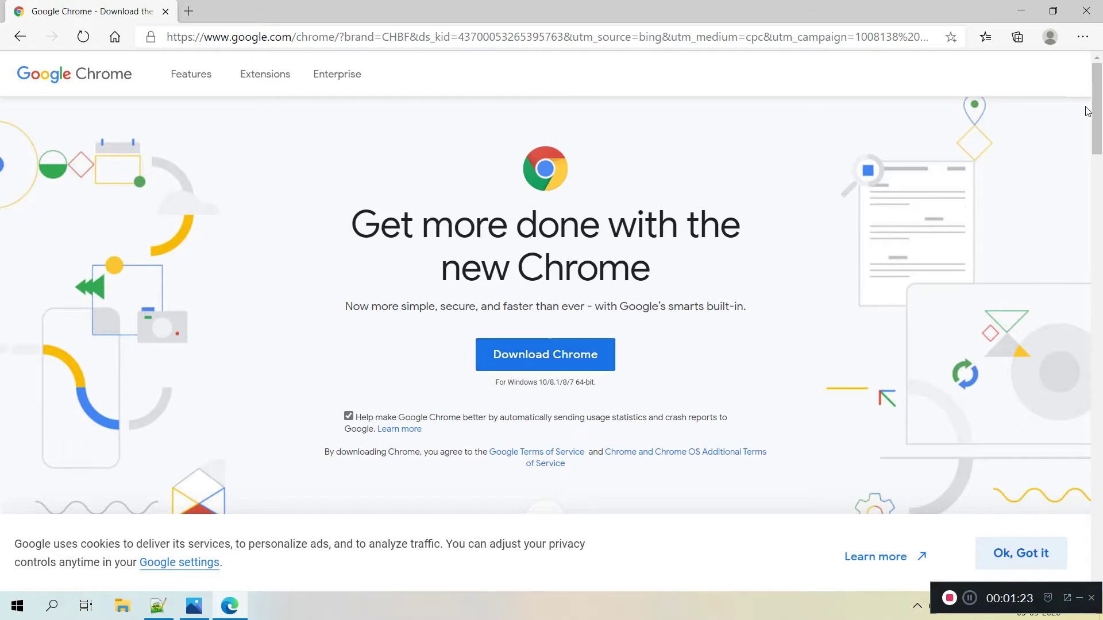
{"action": "scroll", "coordinate": [1097, 87], "scroll_direction": "down", "scroll_amount": 6}
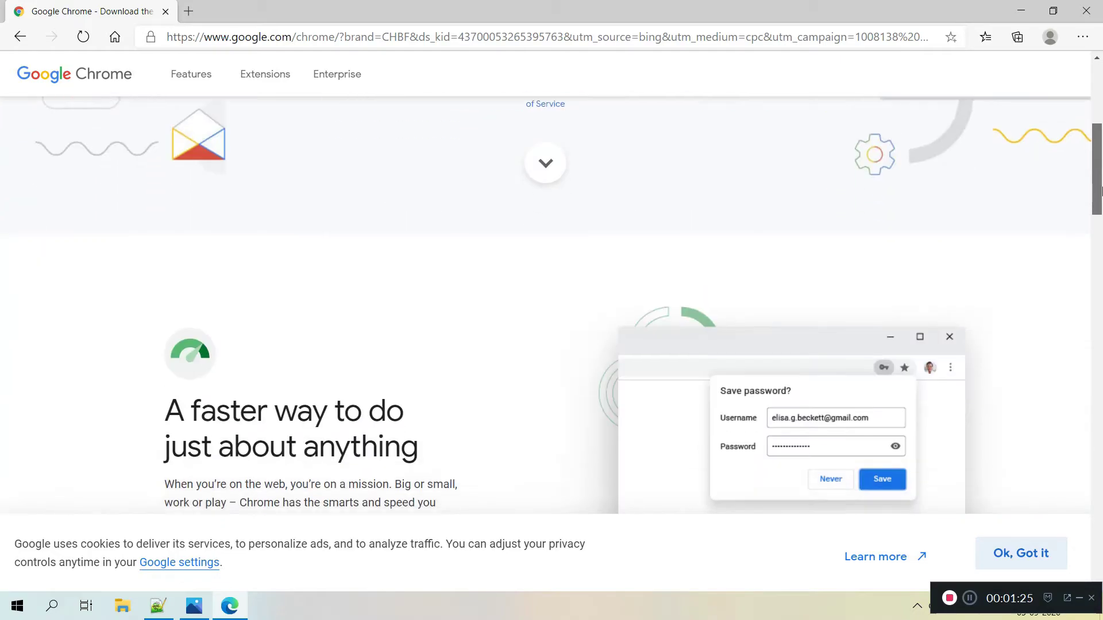
{"action": "scroll", "coordinate": [1097, 191], "scroll_direction": "down", "scroll_amount": 17}
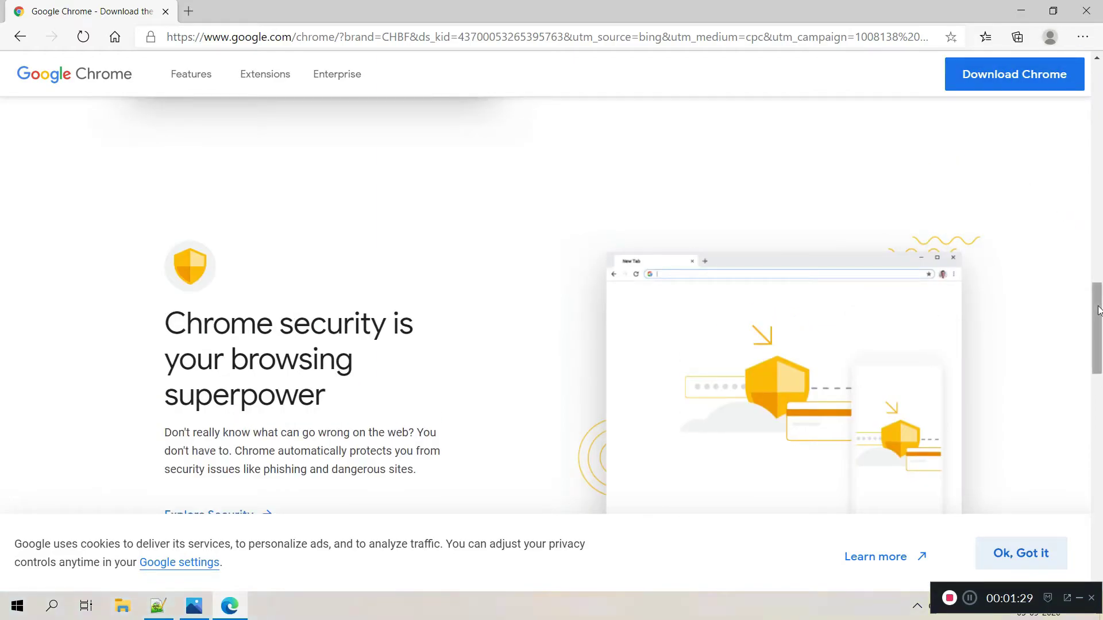
{"action": "left_click_drag", "start_coordinate": [1098, 311], "coordinate": [1098, 467]}
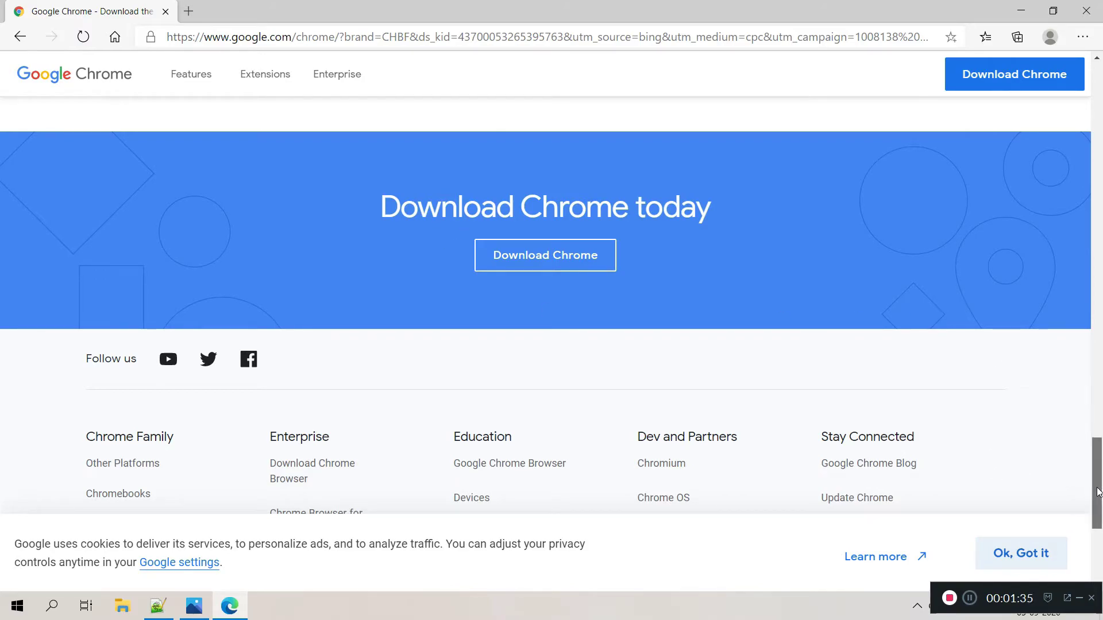
{"action": "left_click_drag", "start_coordinate": [1095, 486], "coordinate": [1077, 109]}
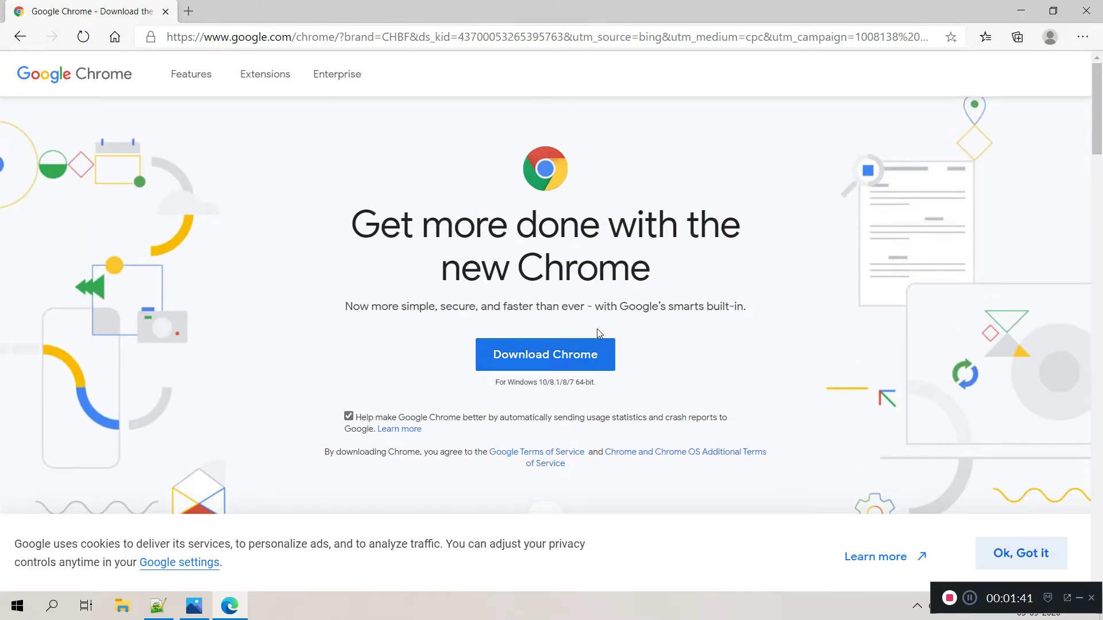
Step: Download ChromeSetup.exe with Download Chrome and open the download item's options
{"action": "left_click", "coordinate": [546, 358]}
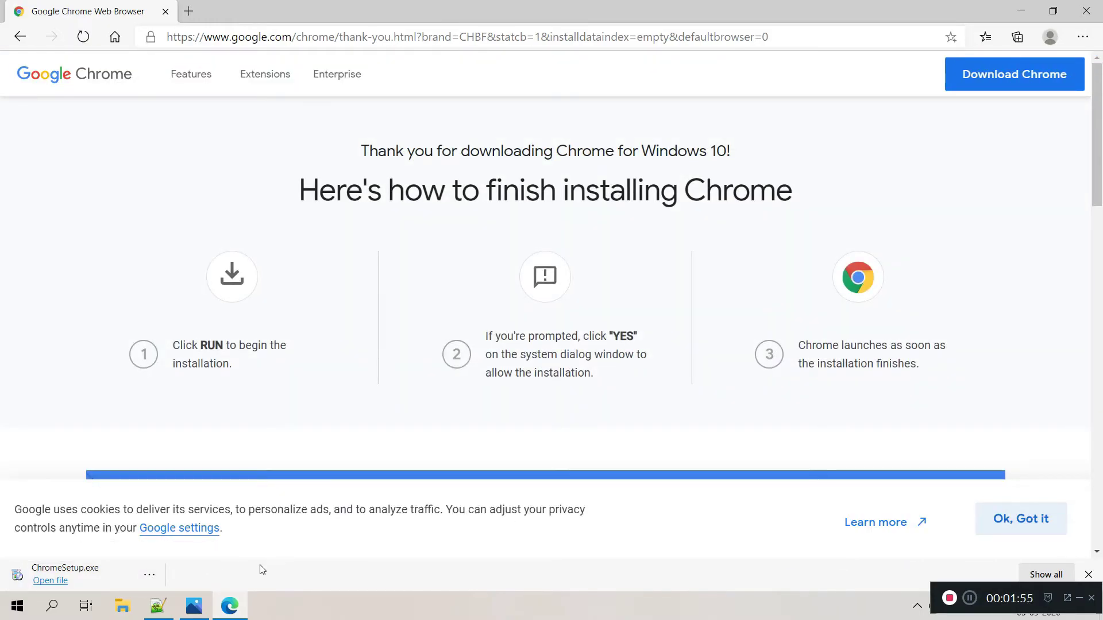
{"action": "left_click", "coordinate": [153, 574]}
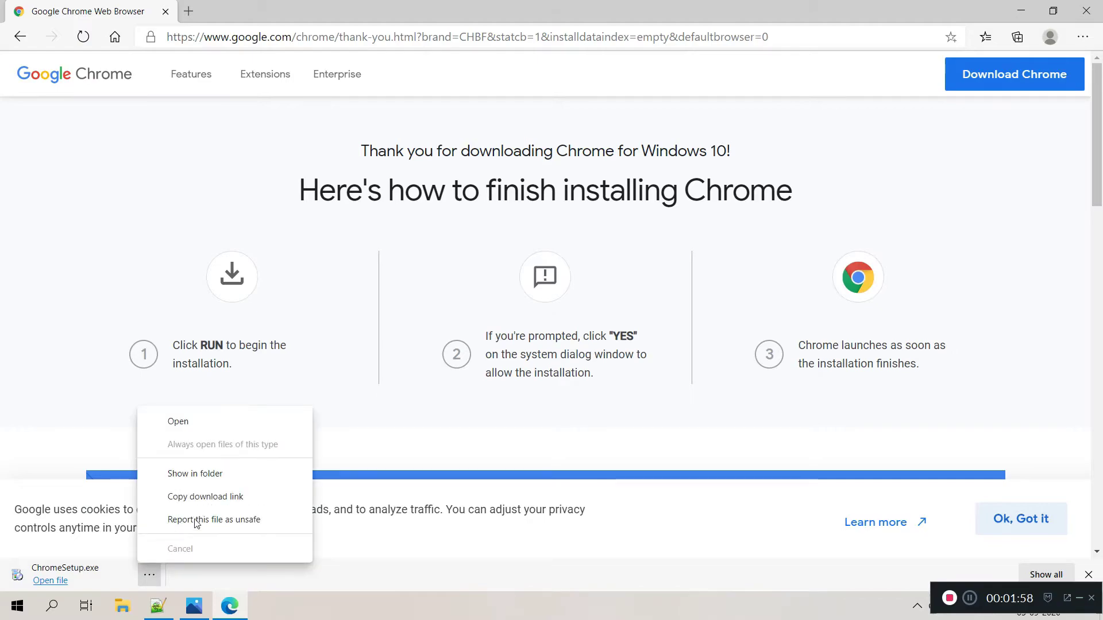
Step: Show ChromeSetup.exe in the Downloads folder and run it to install Google Chrome
{"action": "left_click", "coordinate": [226, 476]}
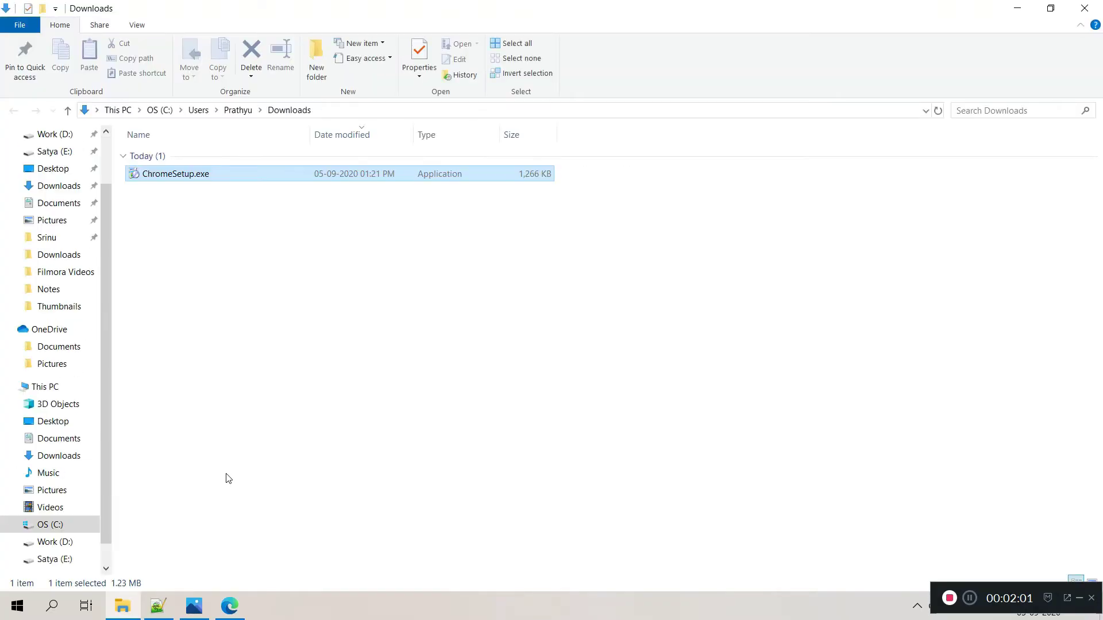
{"action": "left_click", "coordinate": [236, 315]}
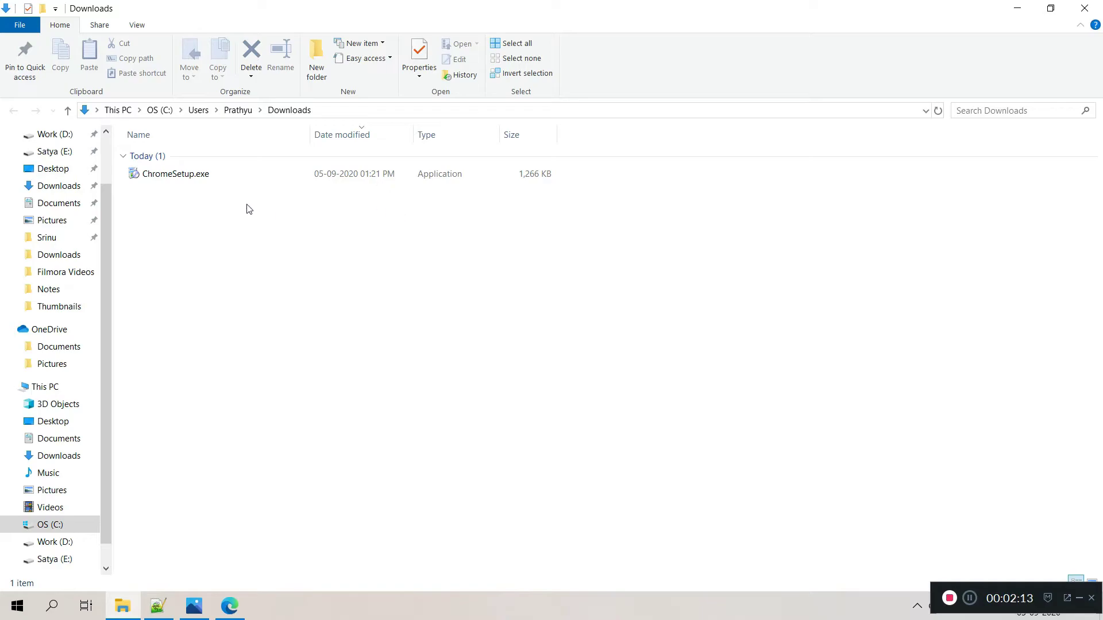
{"action": "double_click", "coordinate": [184, 176]}
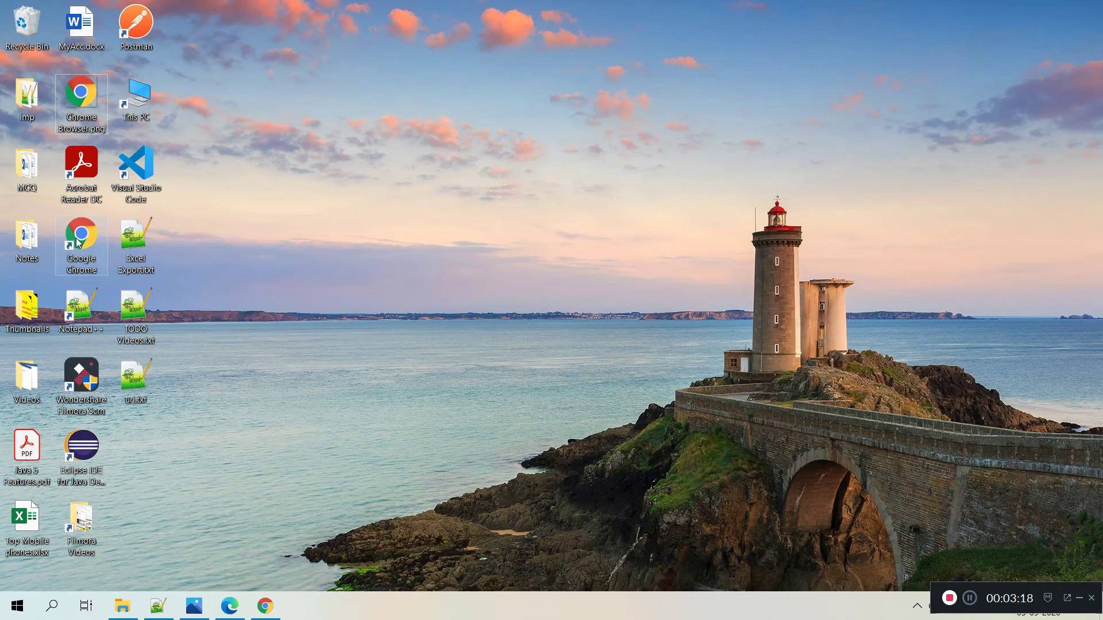
Step: Select the new Chrome desktop shortcut, bring up the Chrome window, and search Windows for 'chrome'
{"action": "left_click", "coordinate": [85, 239]}
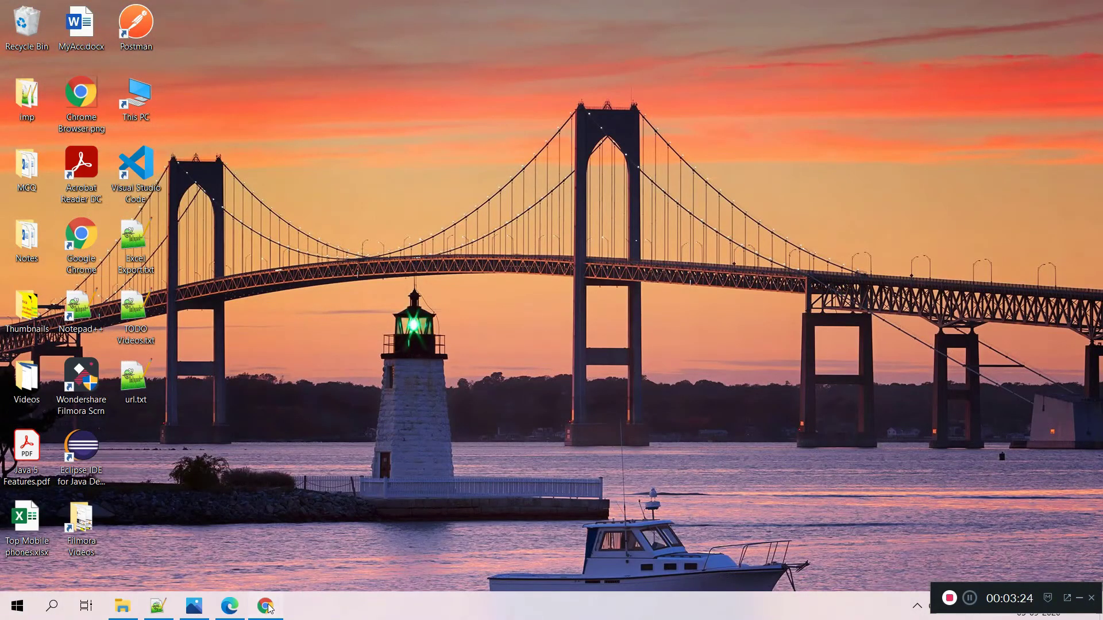
{"action": "left_click", "coordinate": [265, 606]}
{"action": "left_click", "coordinate": [743, 18]}
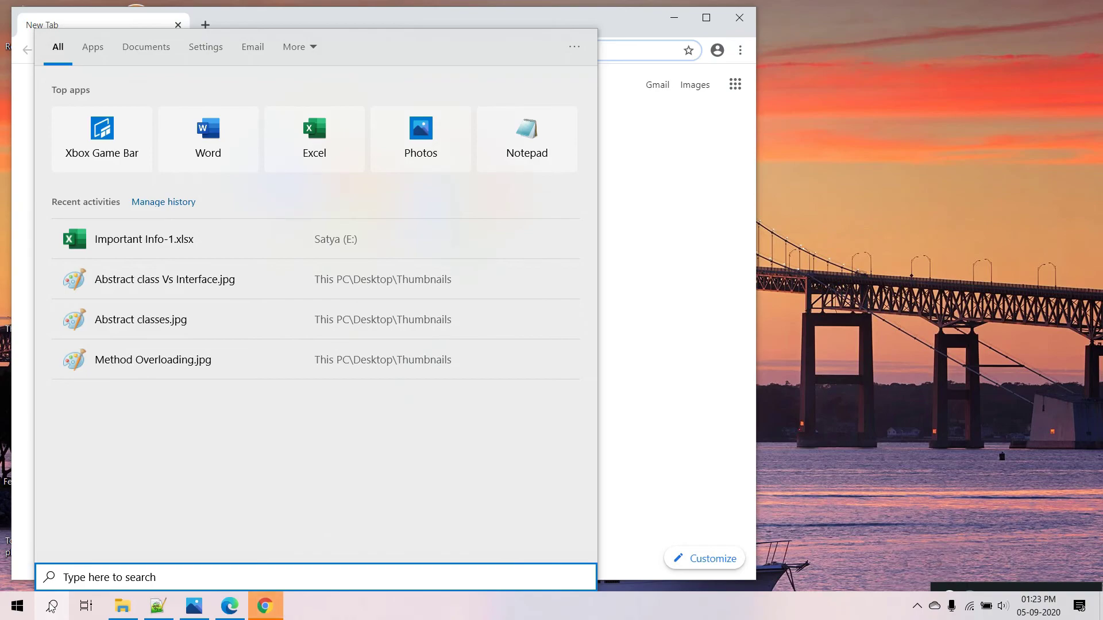
{"action": "type", "text": "chrome"}
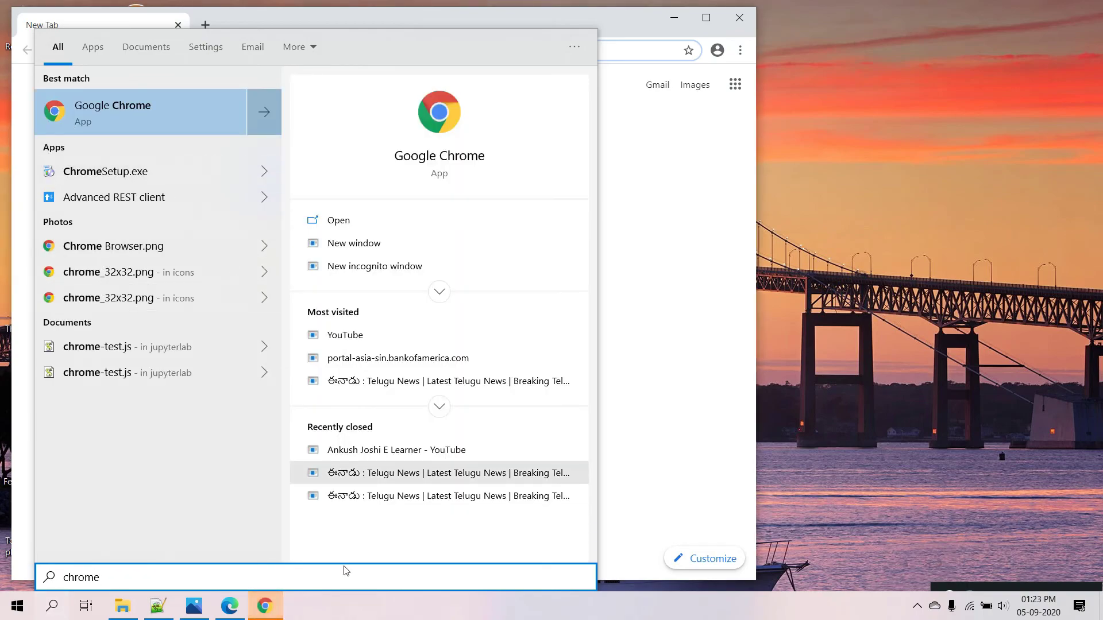
Step: Launch Google Chrome from the results, maximize its window, and enter google.com in the address bar
{"action": "left_click", "coordinate": [699, 318]}
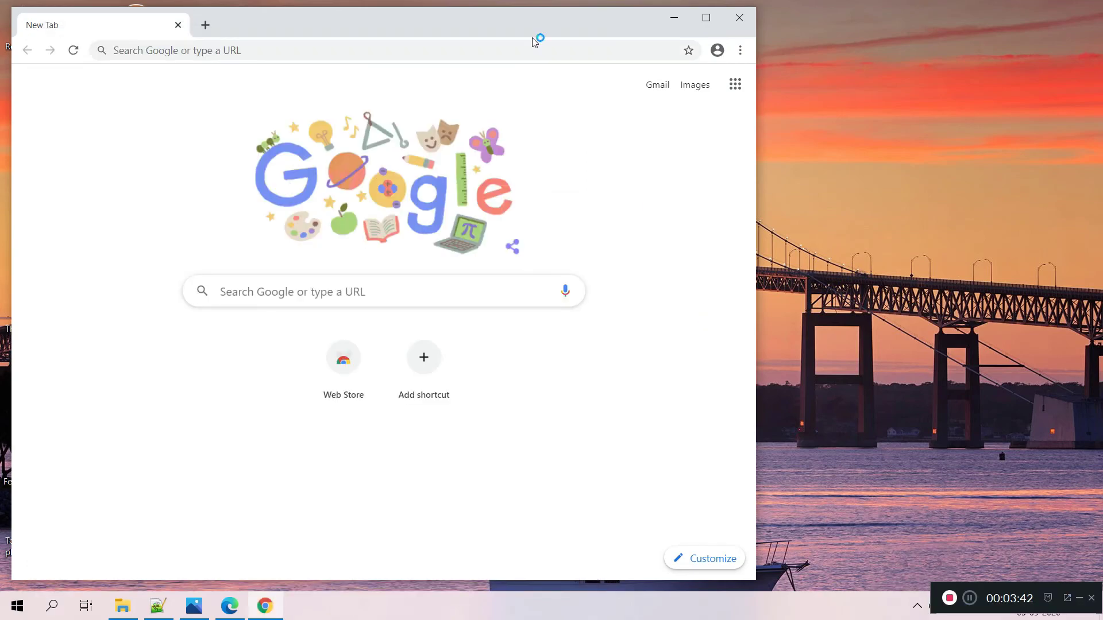
{"action": "double_click", "coordinate": [543, 23]}
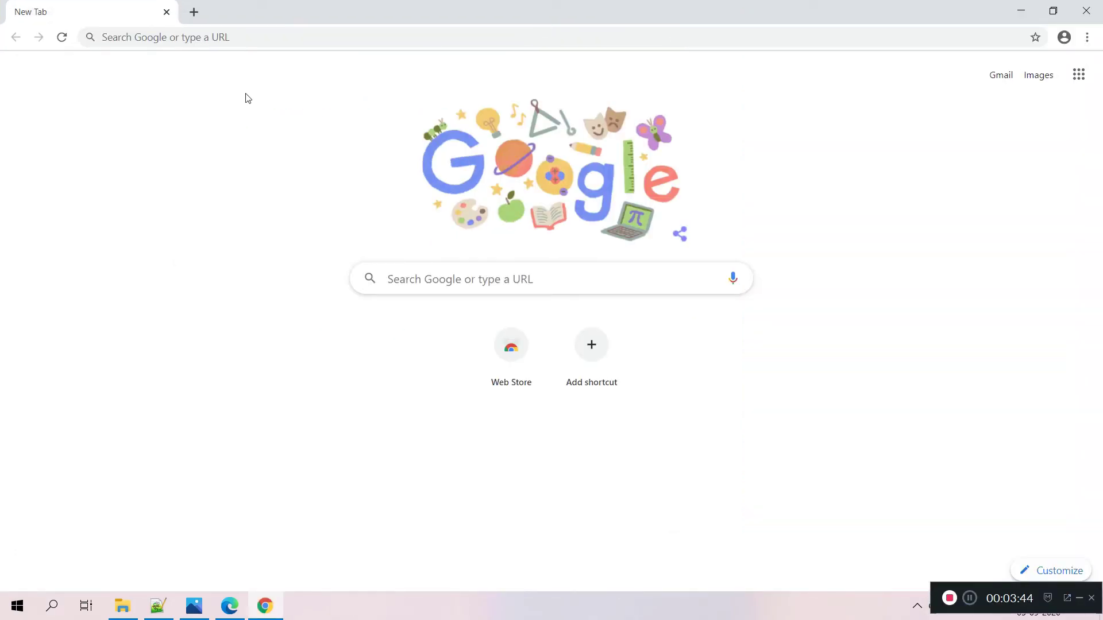
{"action": "left_click", "coordinate": [257, 35]}
{"action": "type", "text": "goo"}
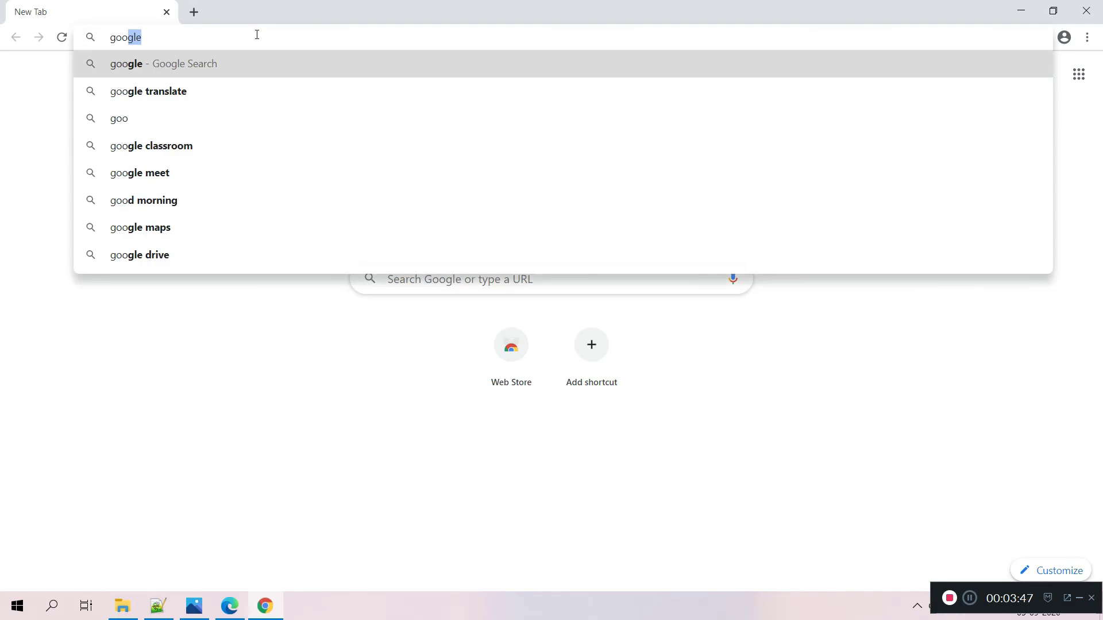
{"action": "type", "text": "gle.co"}
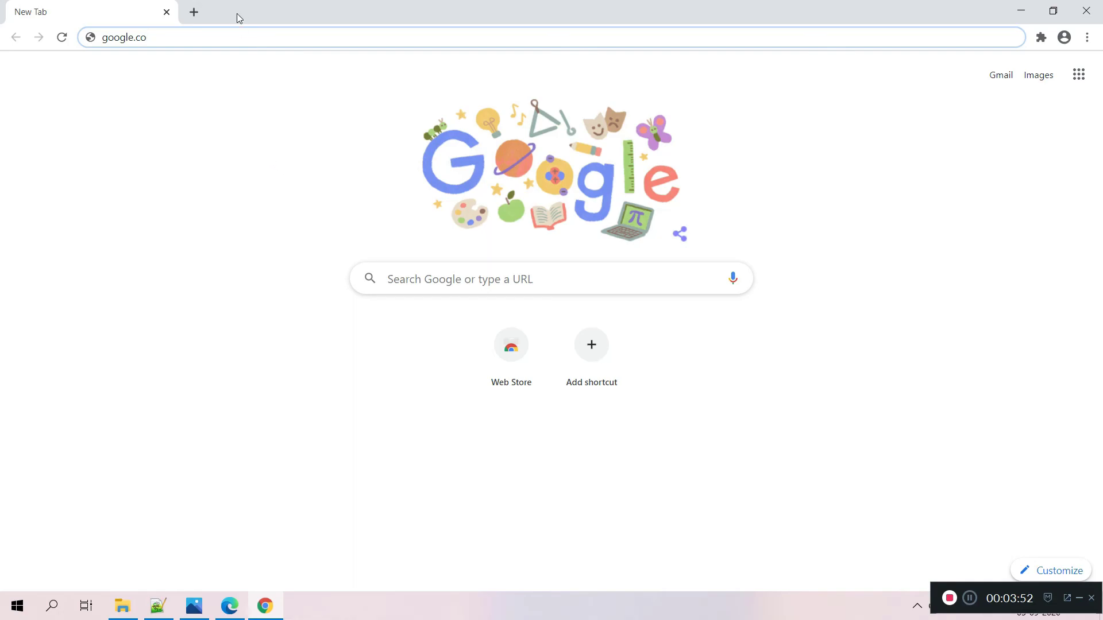
{"action": "type", "text": "m"}
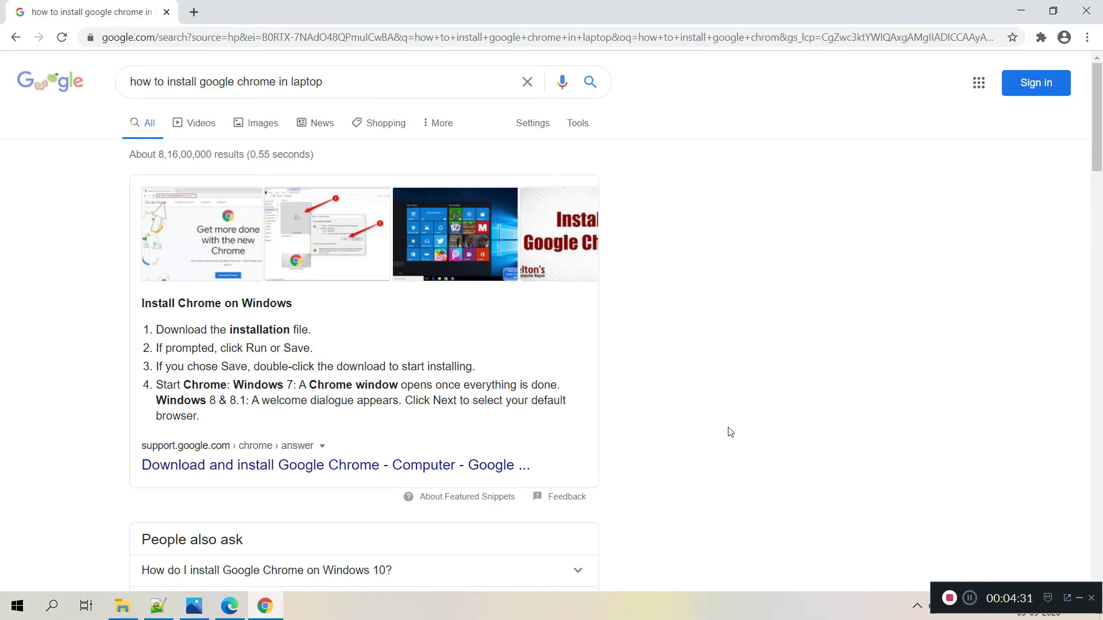